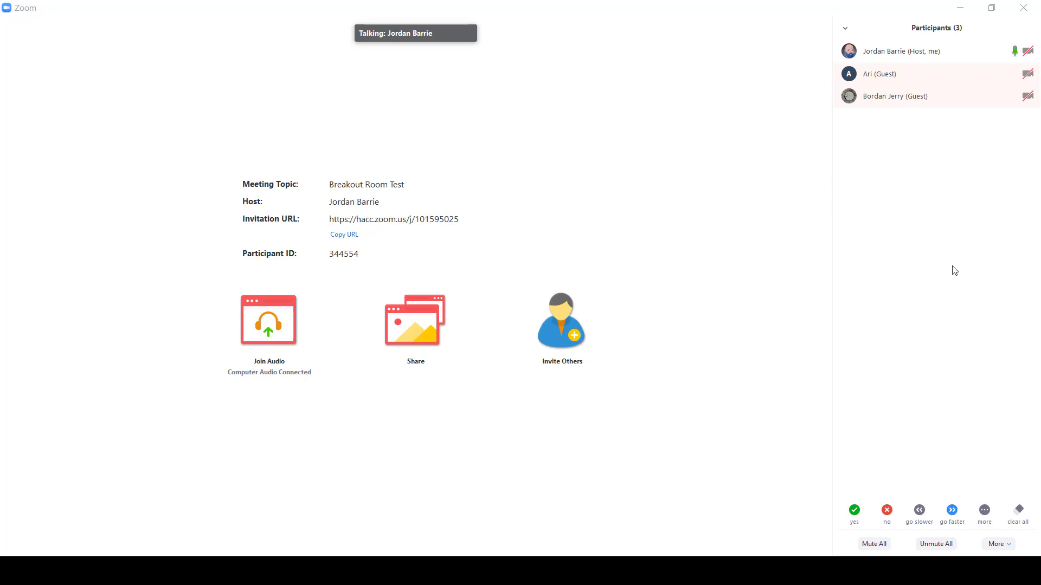
Step: Create 2 breakout rooms for the meeting with manual assignment of participants
{"action": "mouse_move", "coordinate": [743, 304]}
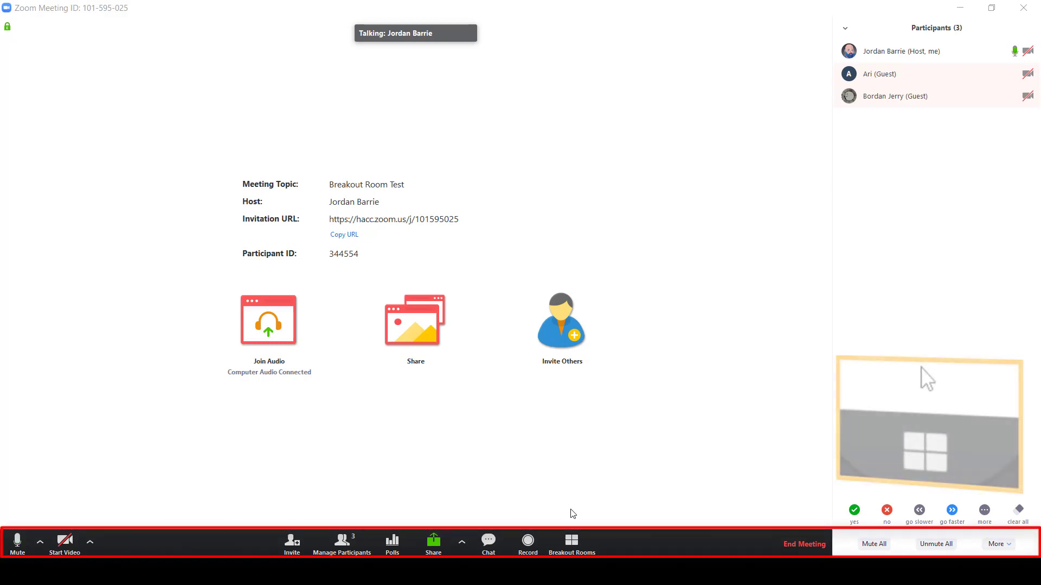
{"action": "left_click", "coordinate": [572, 544]}
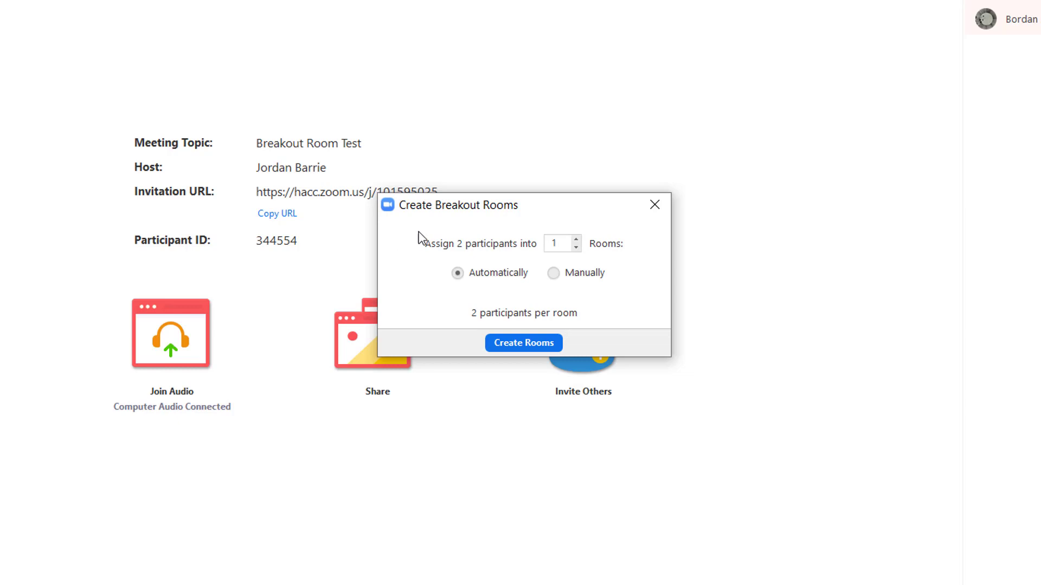
{"action": "left_click", "coordinate": [577, 241]}
{"action": "left_click", "coordinate": [575, 247]}
{"action": "left_click", "coordinate": [554, 272]}
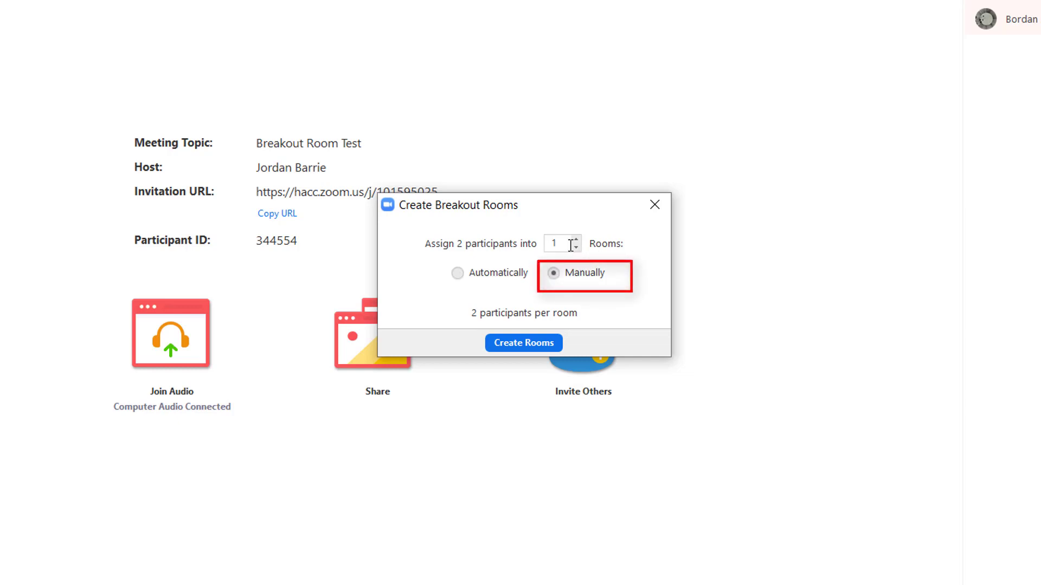
{"action": "left_click", "coordinate": [575, 240]}
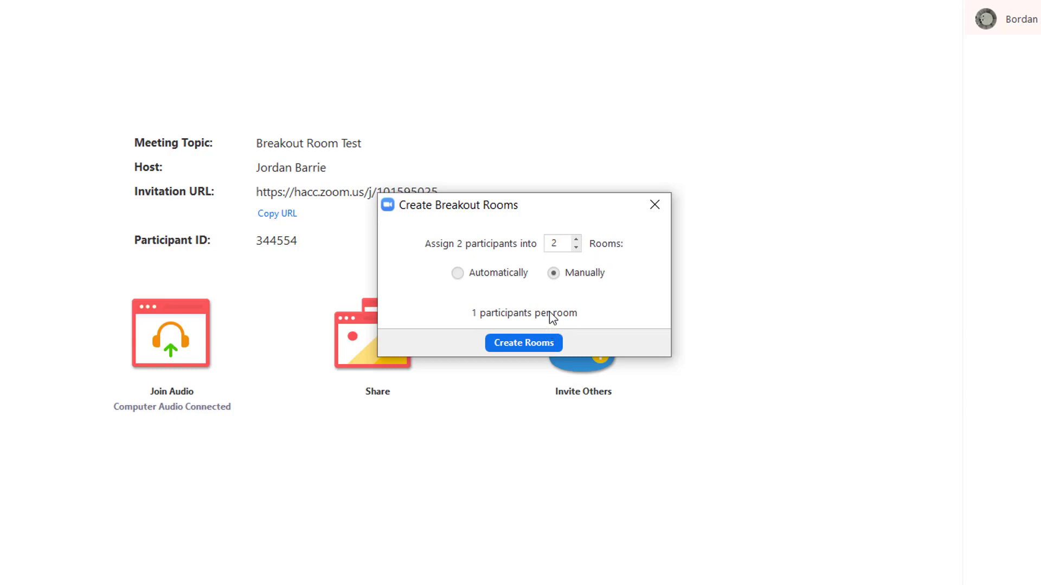
{"action": "left_click", "coordinate": [502, 343]}
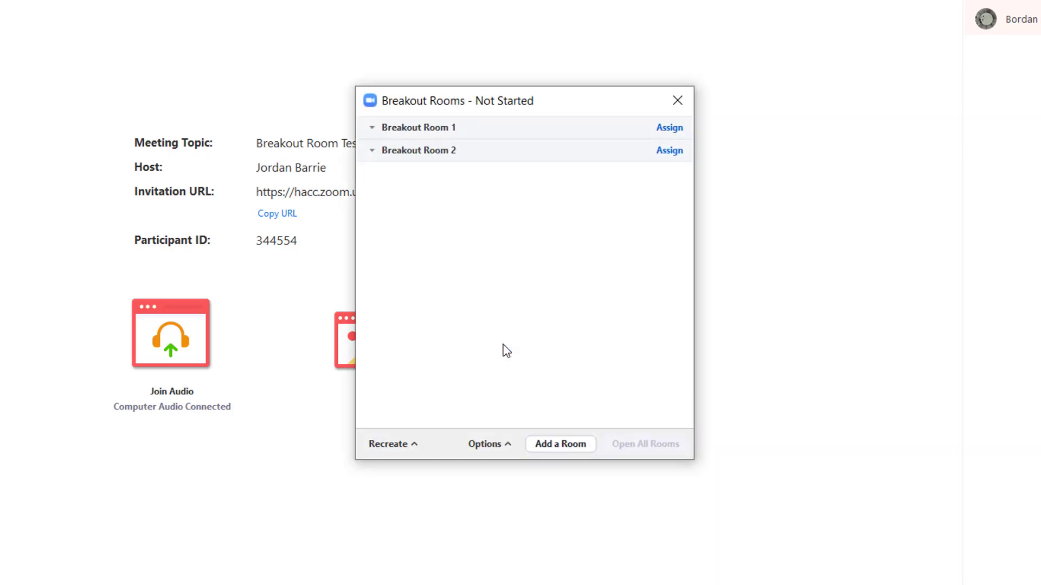
Step: Assign the first listed participant to Breakout Room 1 and the remaining participant to Breakout Room 2
{"action": "mouse_move", "coordinate": [374, 130]}
{"action": "mouse_move", "coordinate": [385, 163]}
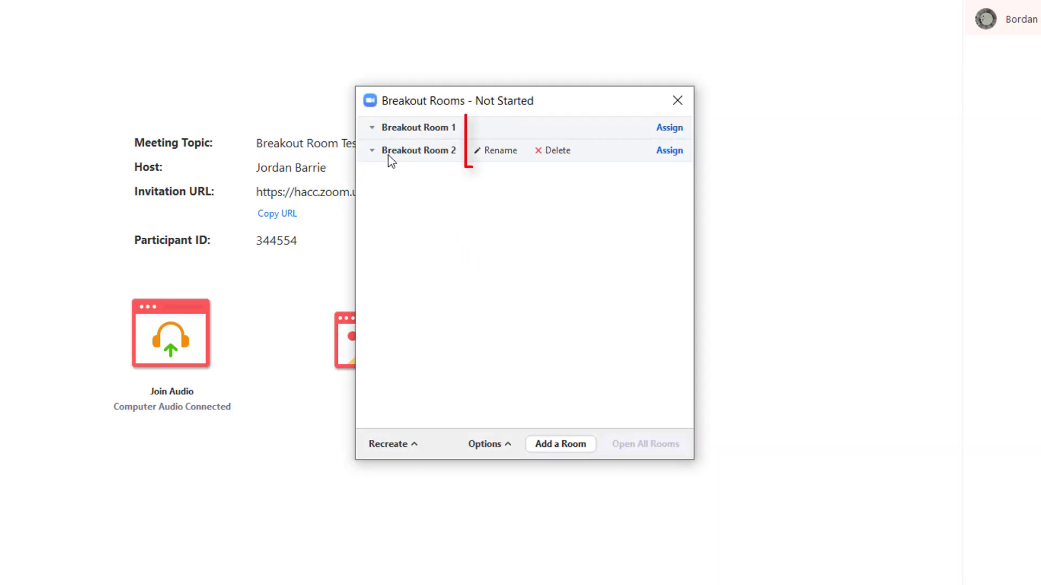
{"action": "mouse_move", "coordinate": [419, 140]}
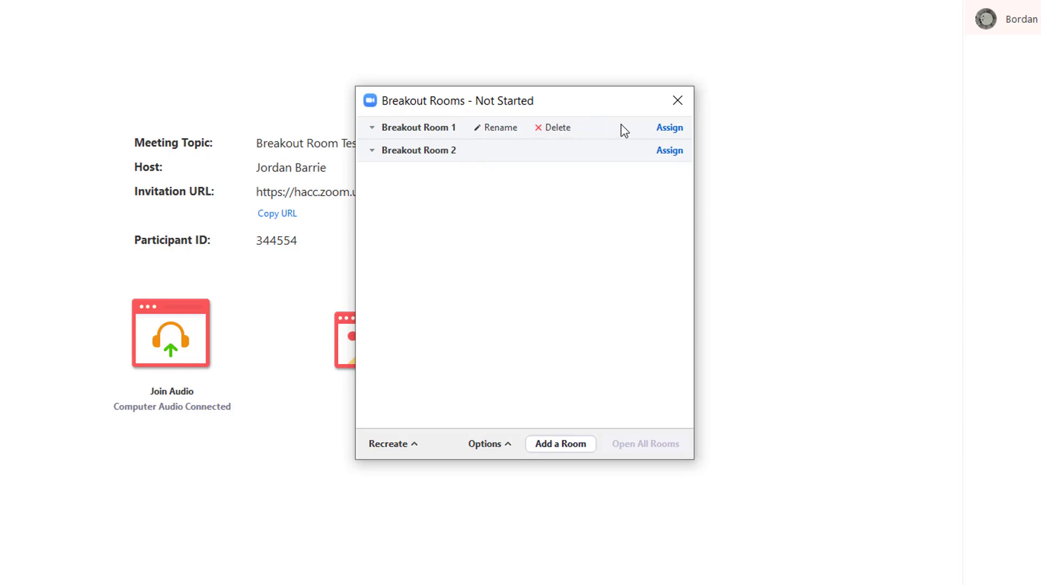
{"action": "left_click", "coordinate": [671, 128]}
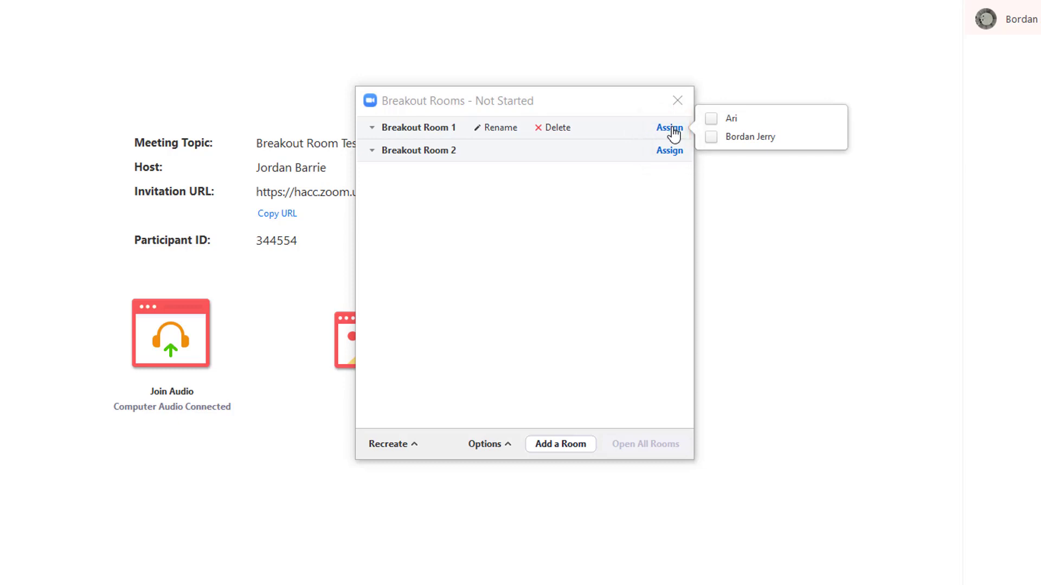
{"action": "left_click", "coordinate": [712, 122]}
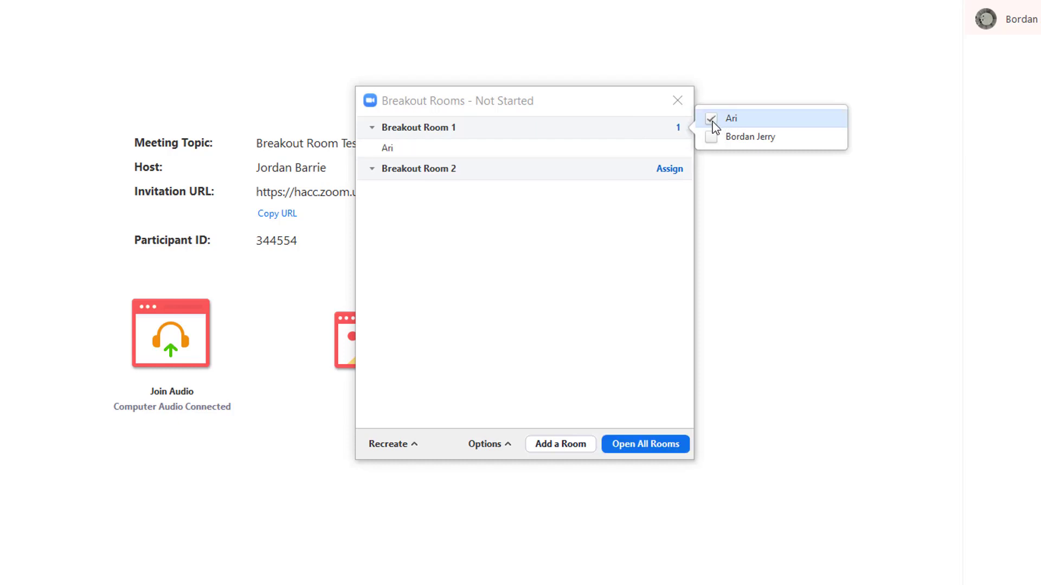
{"action": "left_click", "coordinate": [667, 172]}
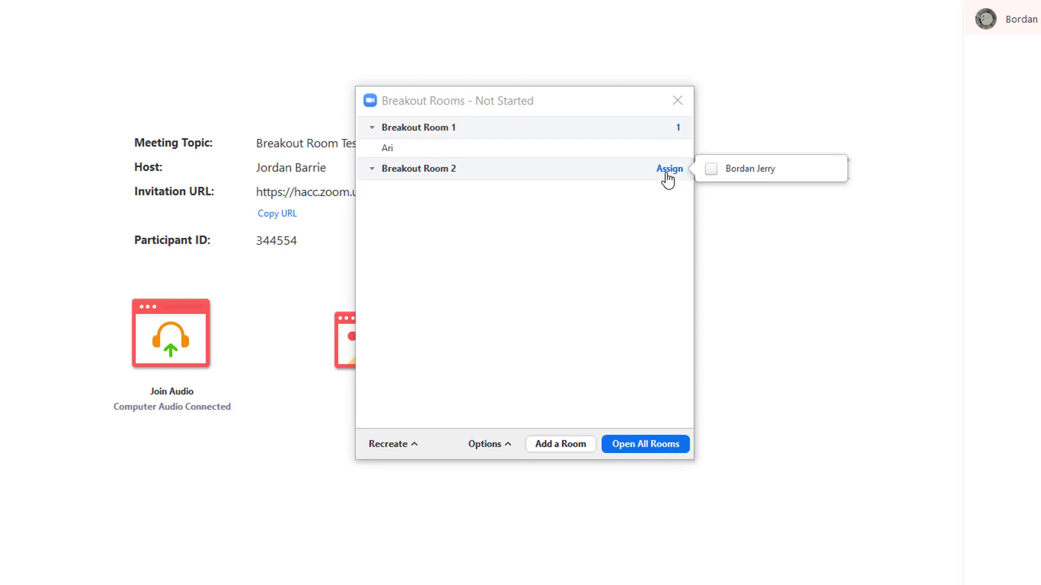
{"action": "left_click", "coordinate": [706, 169]}
{"action": "left_click", "coordinate": [610, 255]}
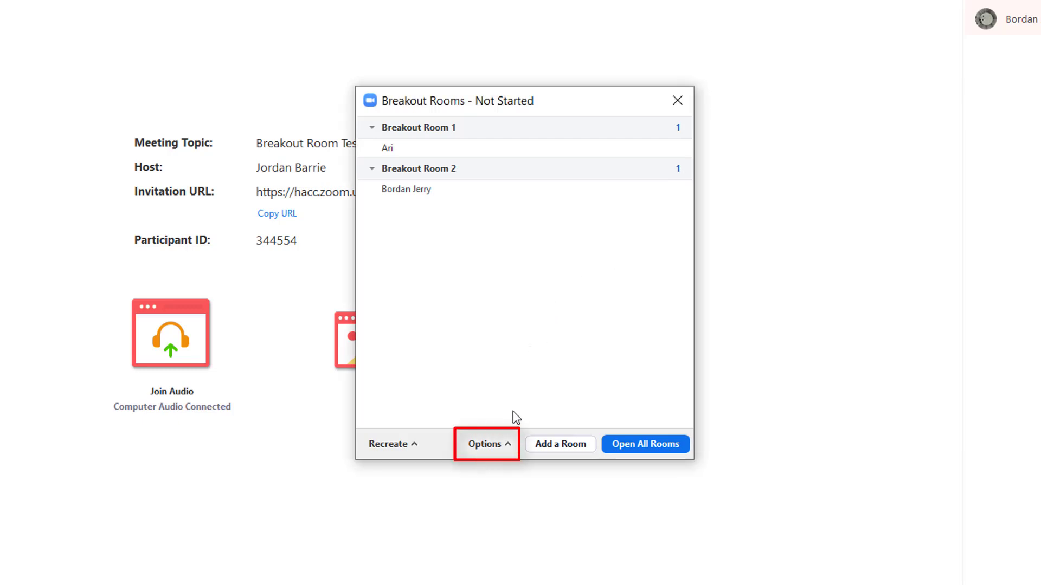
Step: Try the breakout room option that closes rooms automatically after 30 minutes, and switch it off again
{"action": "left_click", "coordinate": [510, 447]}
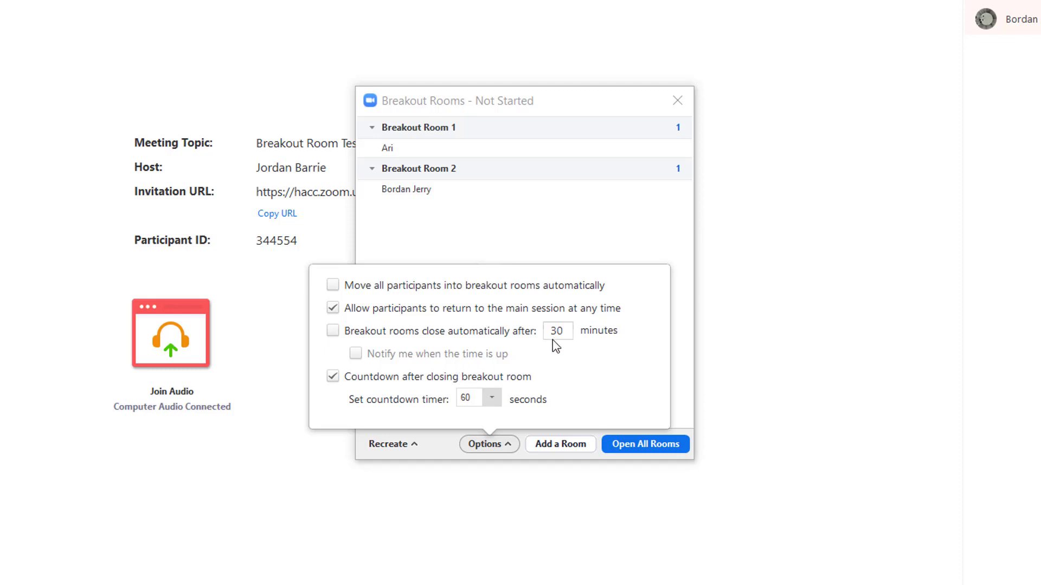
{"action": "left_click", "coordinate": [331, 332]}
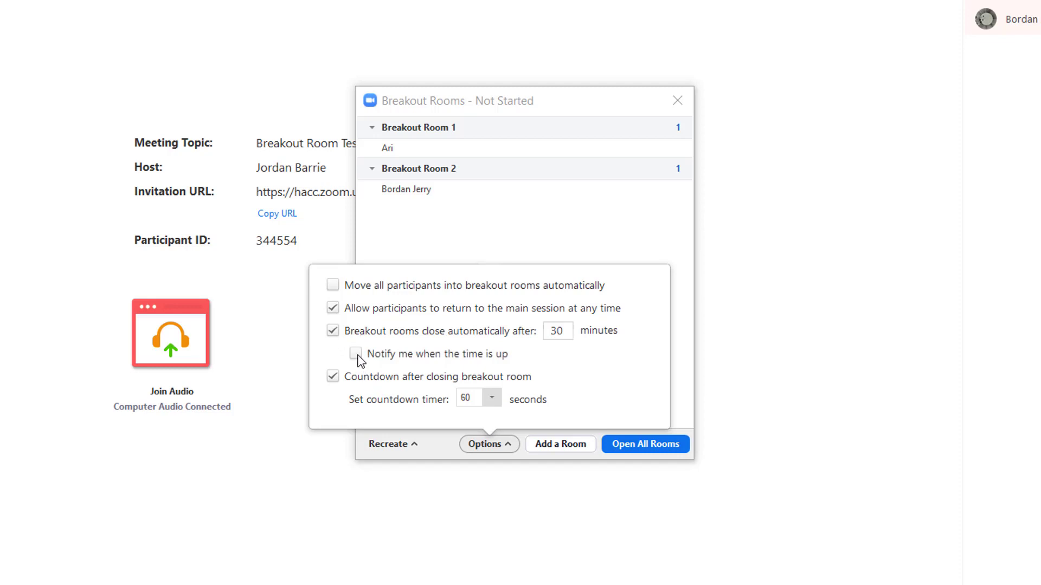
{"action": "left_click", "coordinate": [331, 332]}
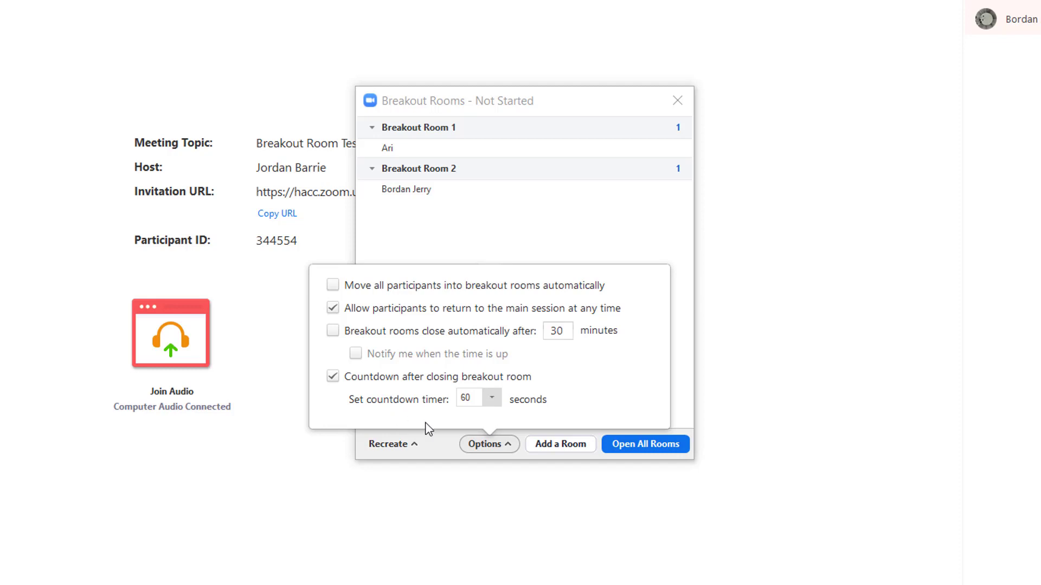
{"action": "left_click", "coordinate": [480, 245]}
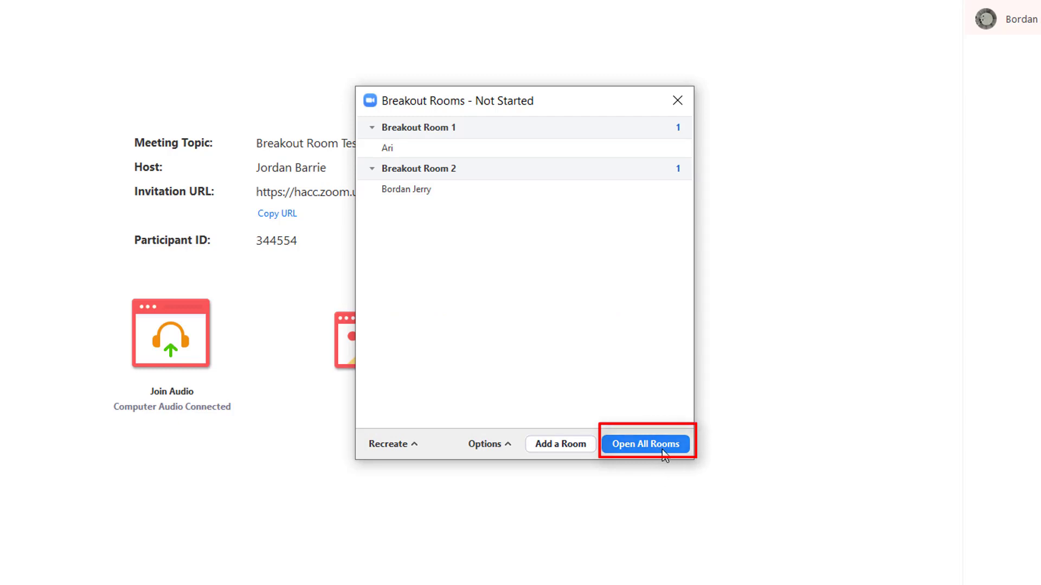
Step: Open all the breakout rooms, and collapse and re-expand the participant list of Breakout Room 2
{"action": "left_click", "coordinate": [662, 450]}
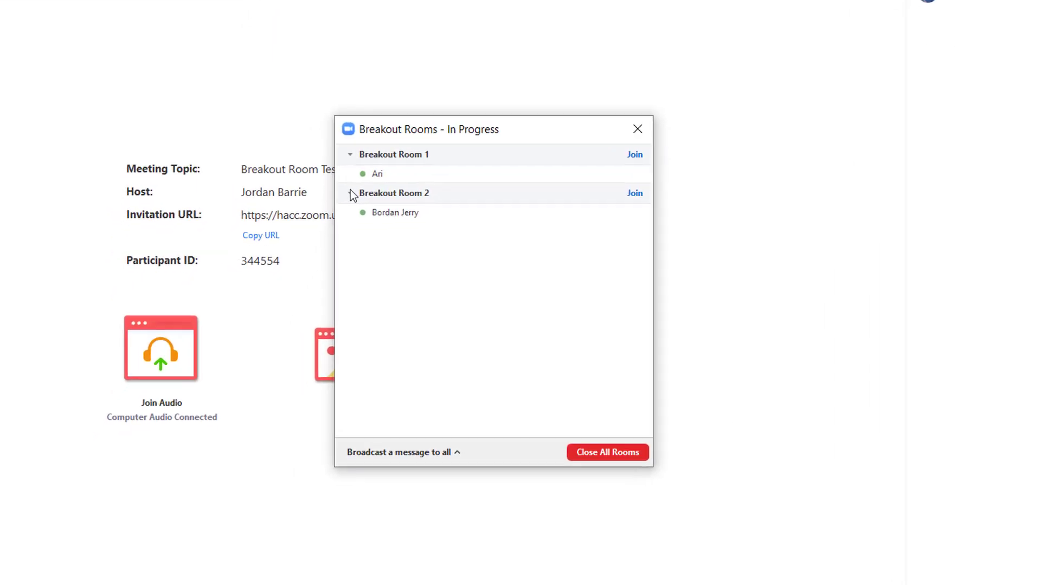
{"action": "left_click", "coordinate": [351, 192]}
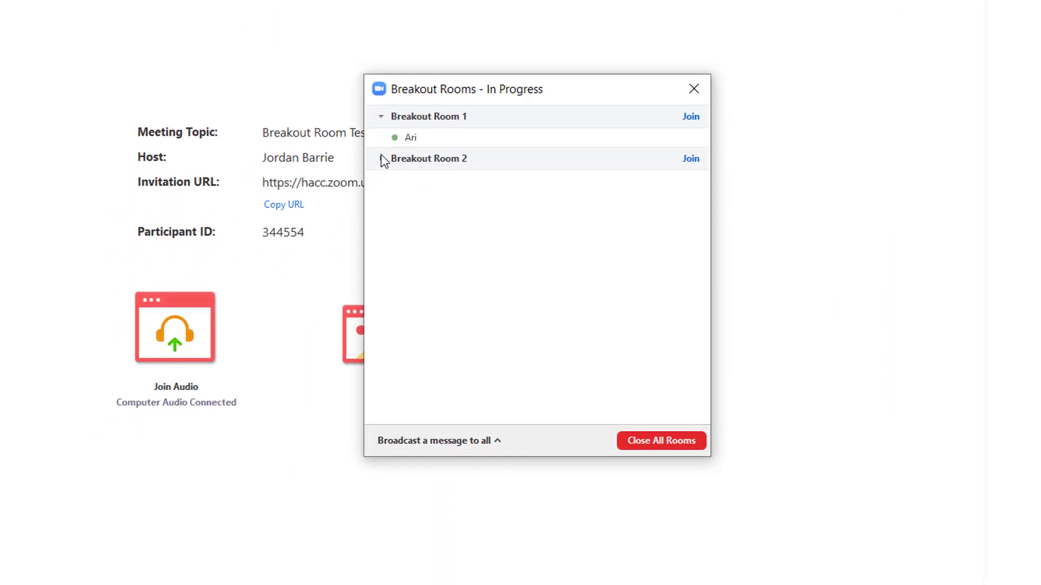
{"action": "left_click", "coordinate": [350, 192]}
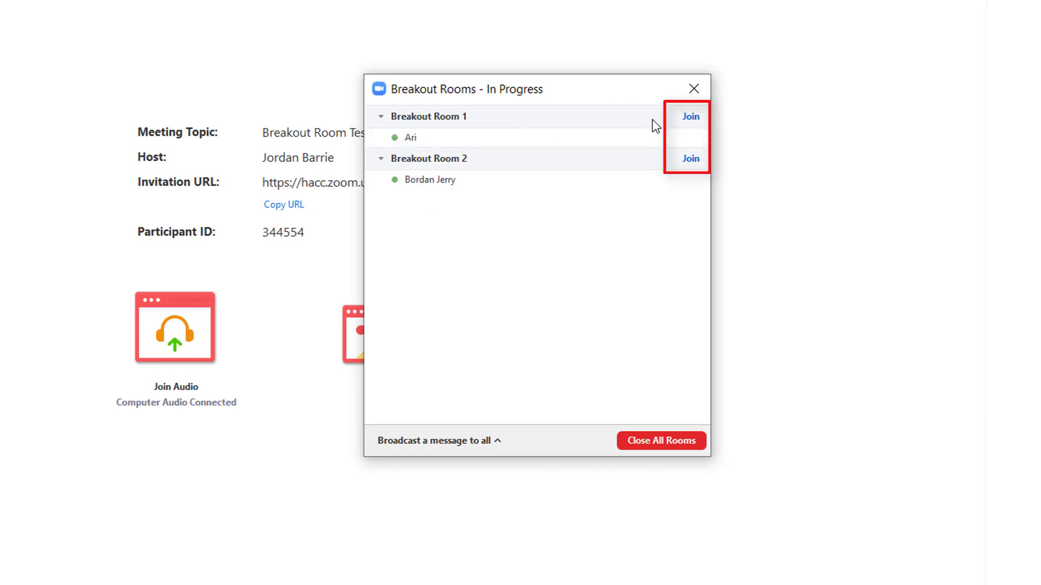
Step: Join Breakout Room 1 as the host and show the list of its participants
{"action": "left_click", "coordinate": [694, 117]}
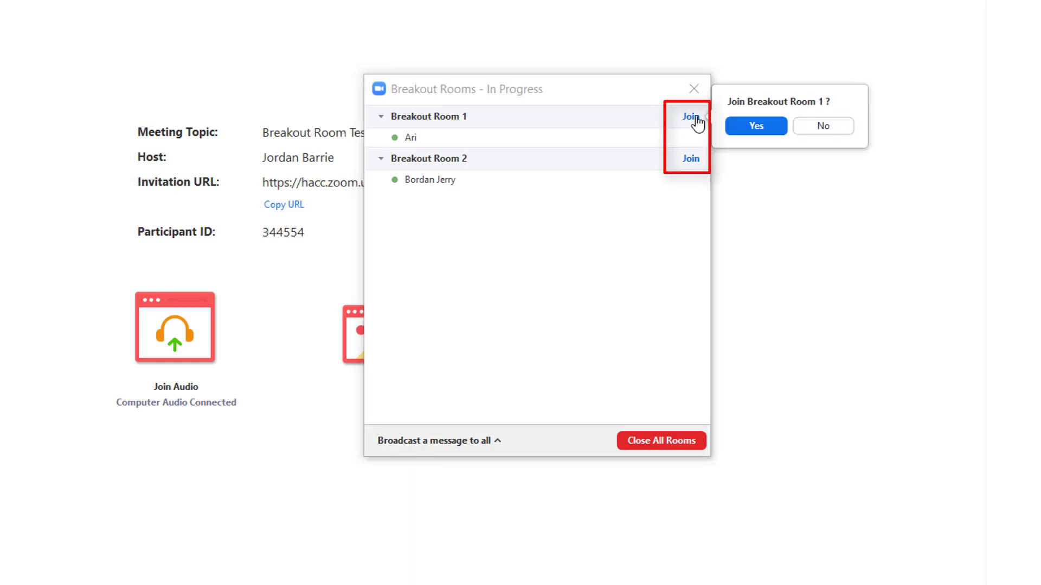
{"action": "left_click", "coordinate": [737, 128]}
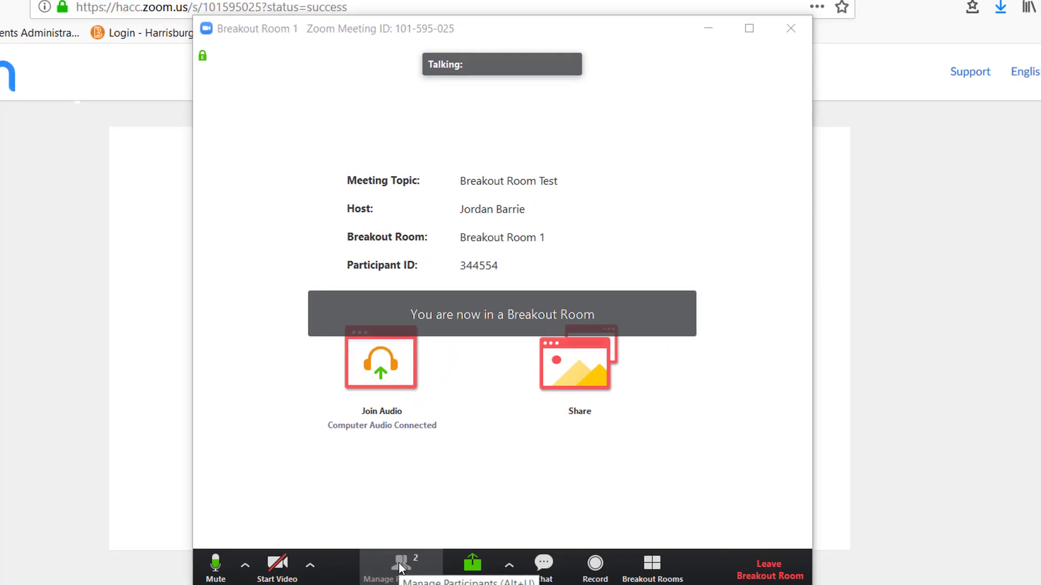
{"action": "left_click", "coordinate": [399, 566]}
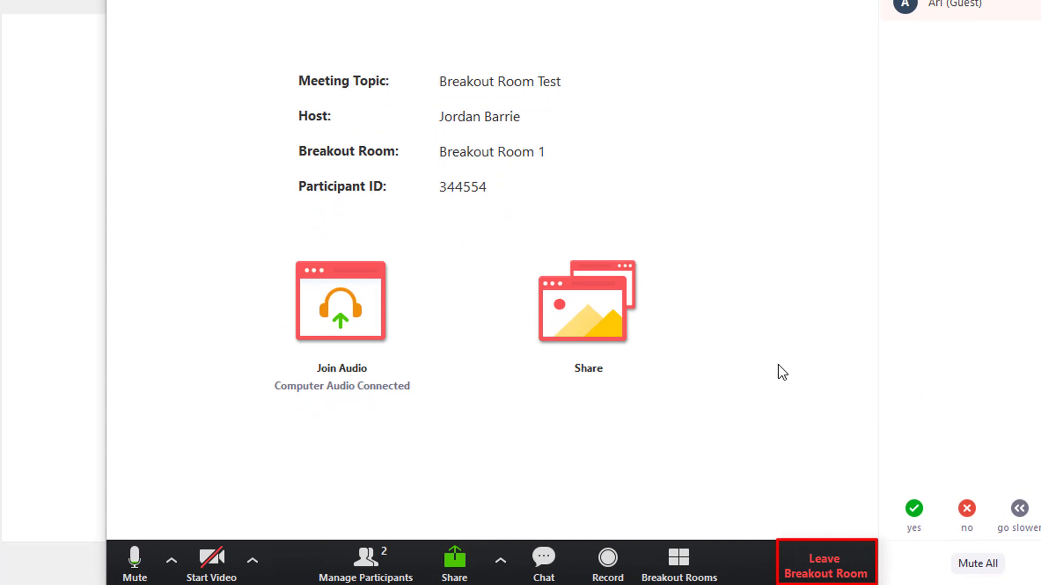
Step: Leave Breakout Room 1 for the main session and show the main session's participant list
{"action": "left_click", "coordinate": [804, 546]}
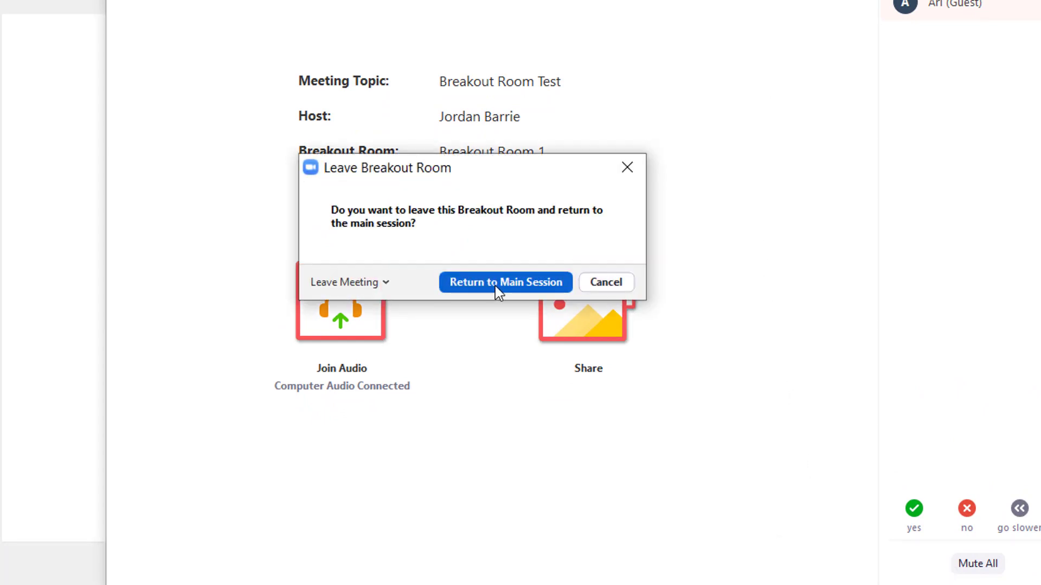
{"action": "left_click", "coordinate": [496, 285]}
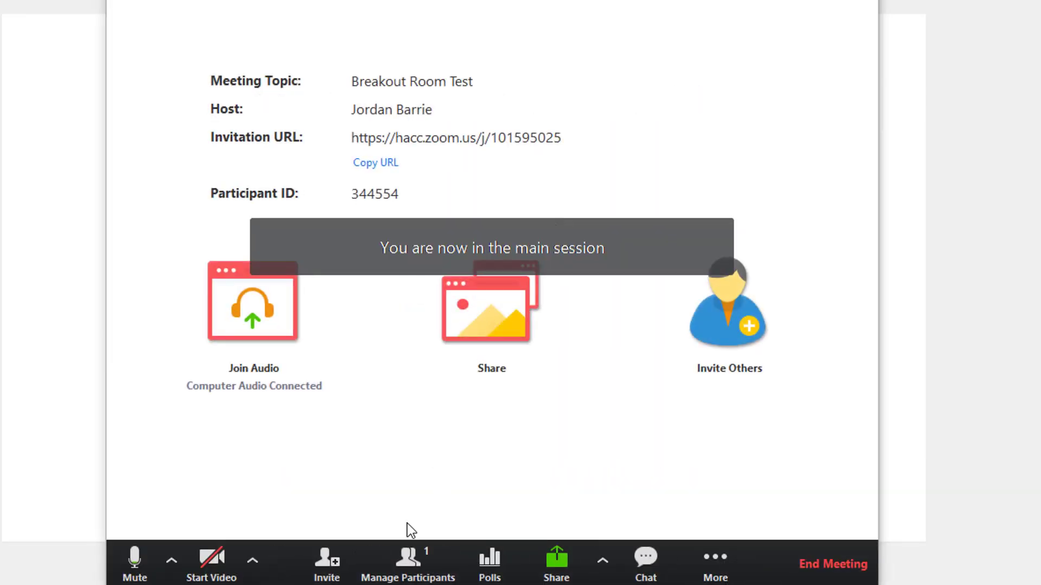
{"action": "left_click", "coordinate": [394, 557]}
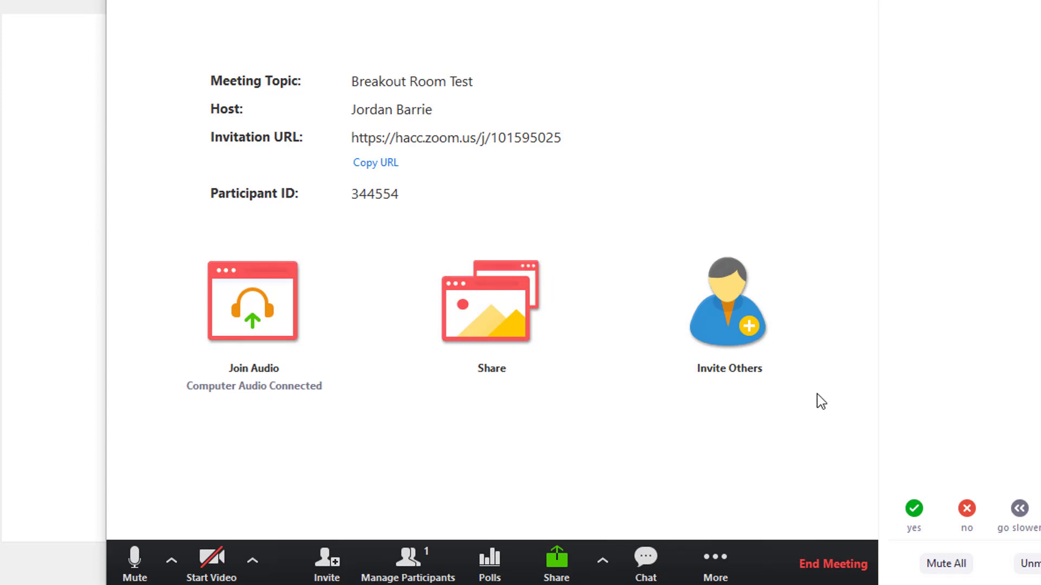
Step: Join Breakout Room 2 from the breakout rooms overview and show the list of its participants
{"action": "left_click", "coordinate": [710, 570]}
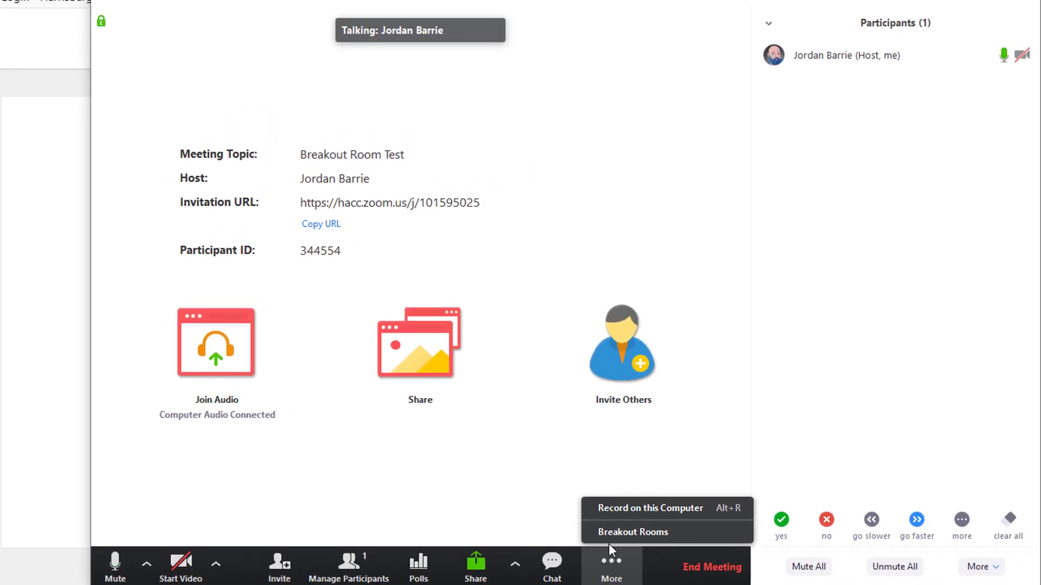
{"action": "left_click", "coordinate": [612, 537]}
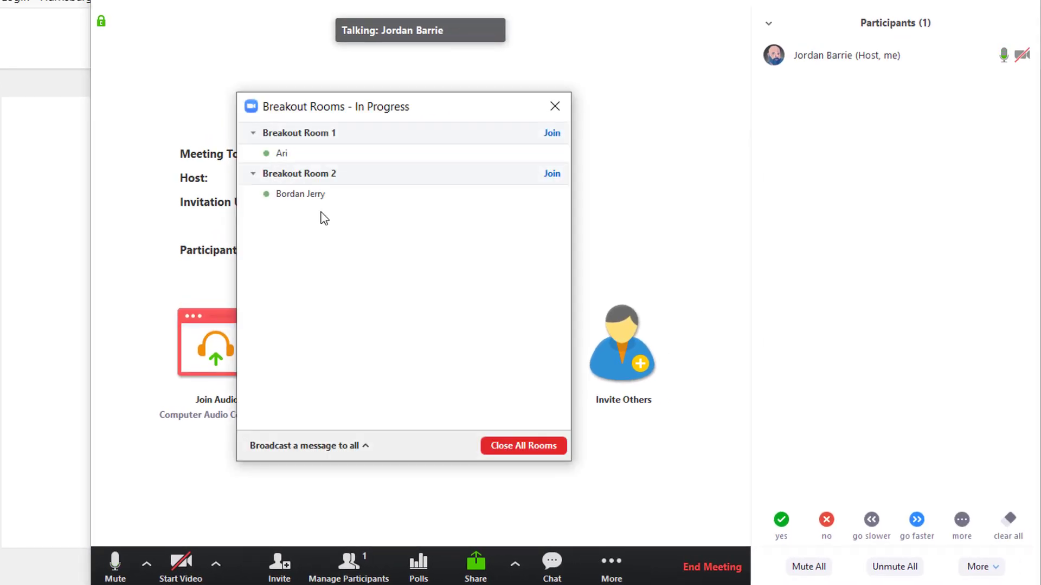
{"action": "mouse_move", "coordinate": [312, 201]}
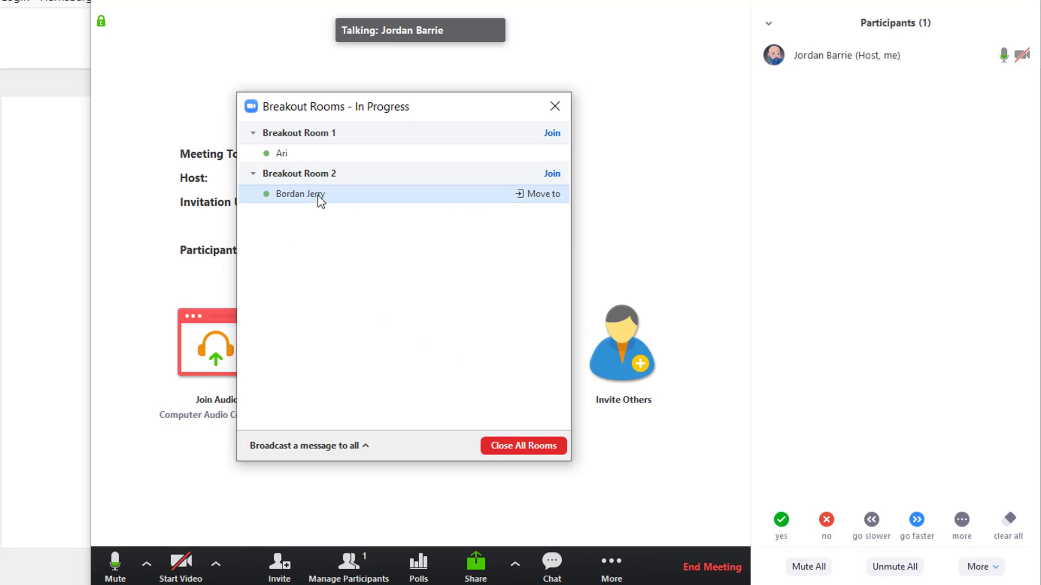
{"action": "left_click", "coordinate": [548, 181]}
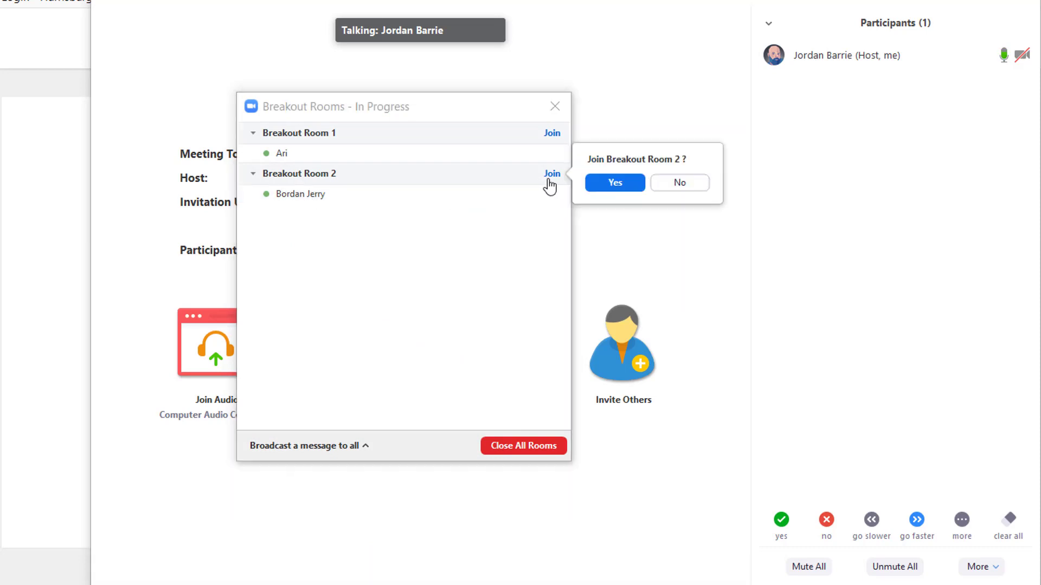
{"action": "left_click", "coordinate": [604, 182]}
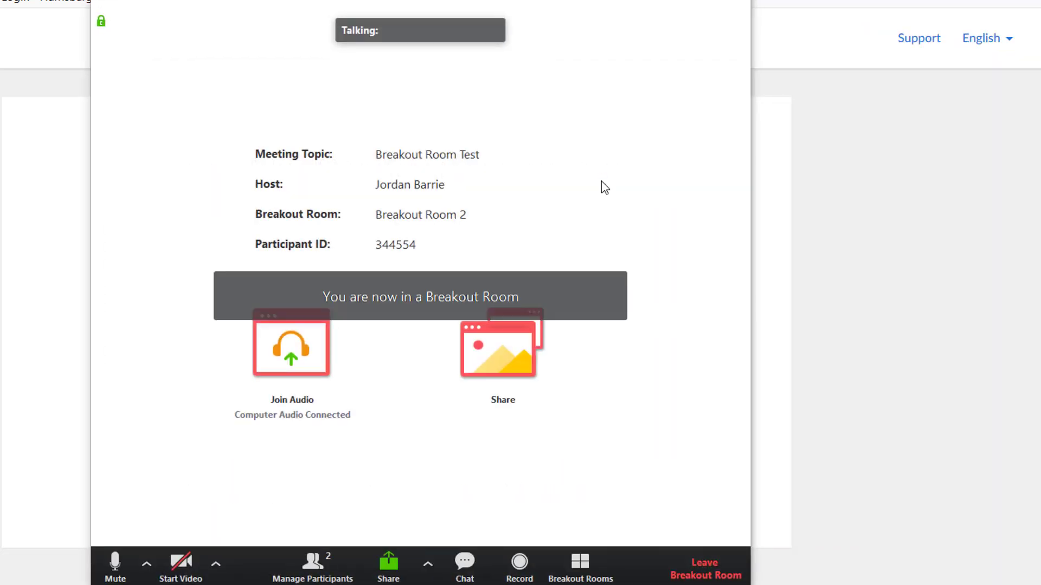
{"action": "left_click", "coordinate": [339, 578]}
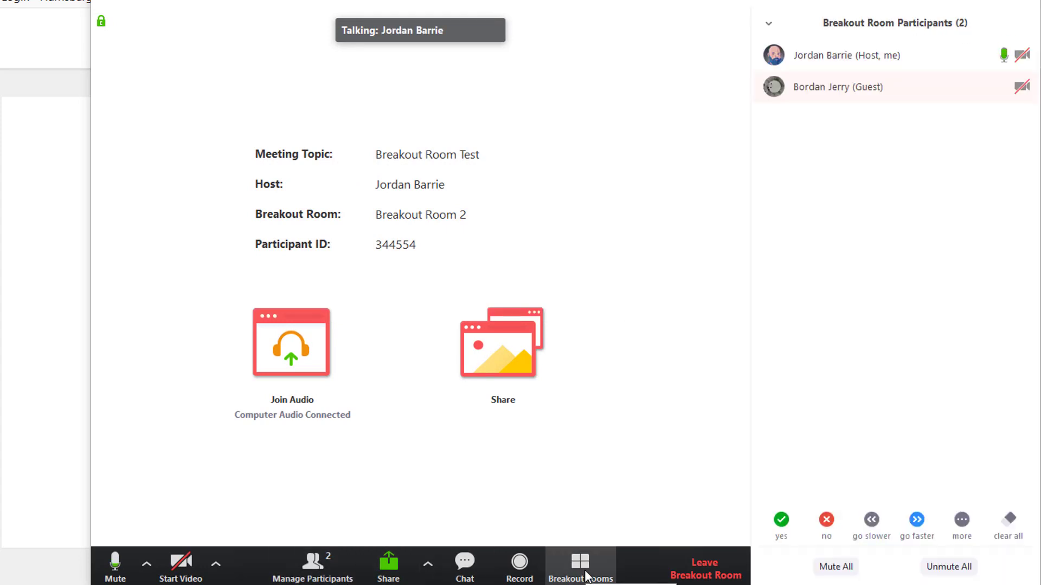
Step: Return from Breakout Room 2 to the main session and reopen the breakout rooms overview
{"action": "left_click", "coordinate": [675, 564]}
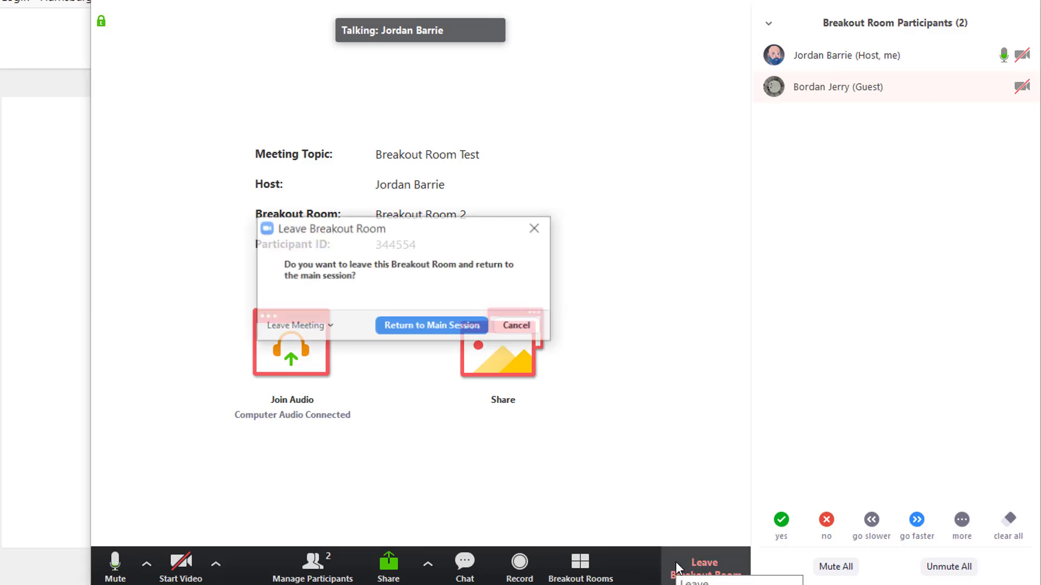
{"action": "left_click", "coordinate": [427, 327]}
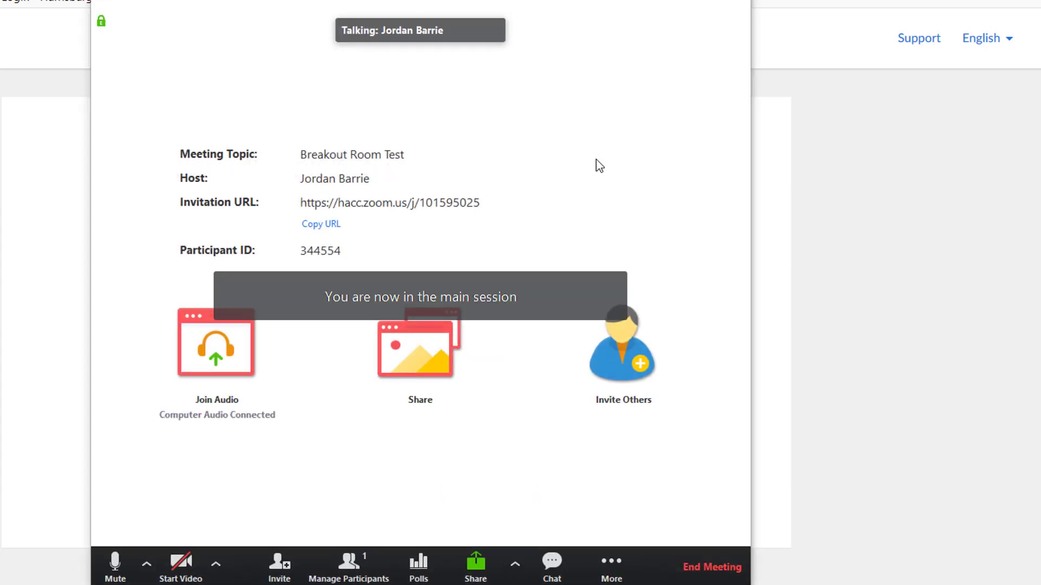
{"action": "left_click", "coordinate": [613, 558]}
{"action": "left_click", "coordinate": [610, 530]}
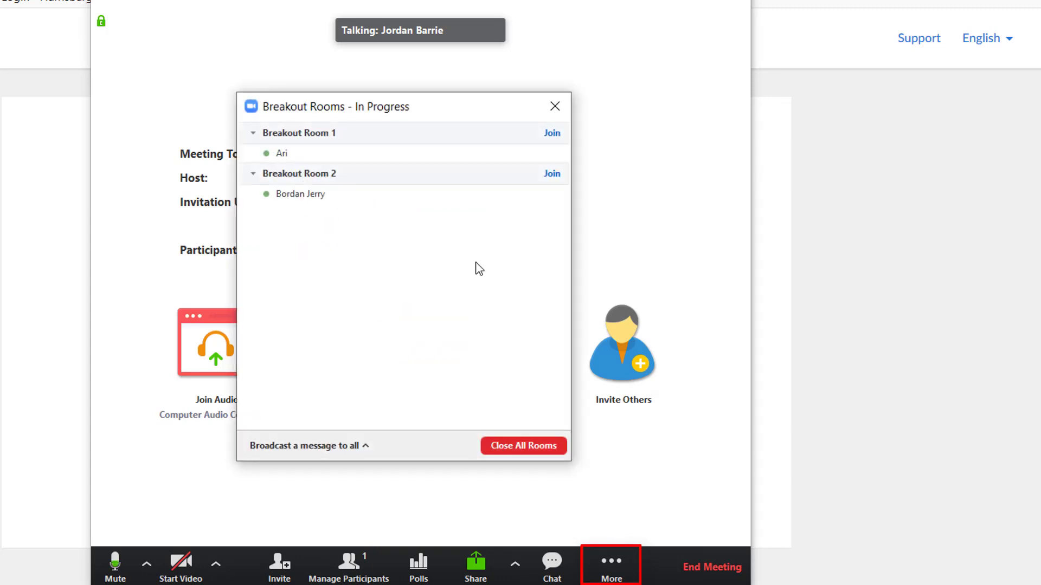
Step: Close all breakout rooms, dismiss the breakout rooms overview and show the meeting's participant list
{"action": "left_click", "coordinate": [495, 446]}
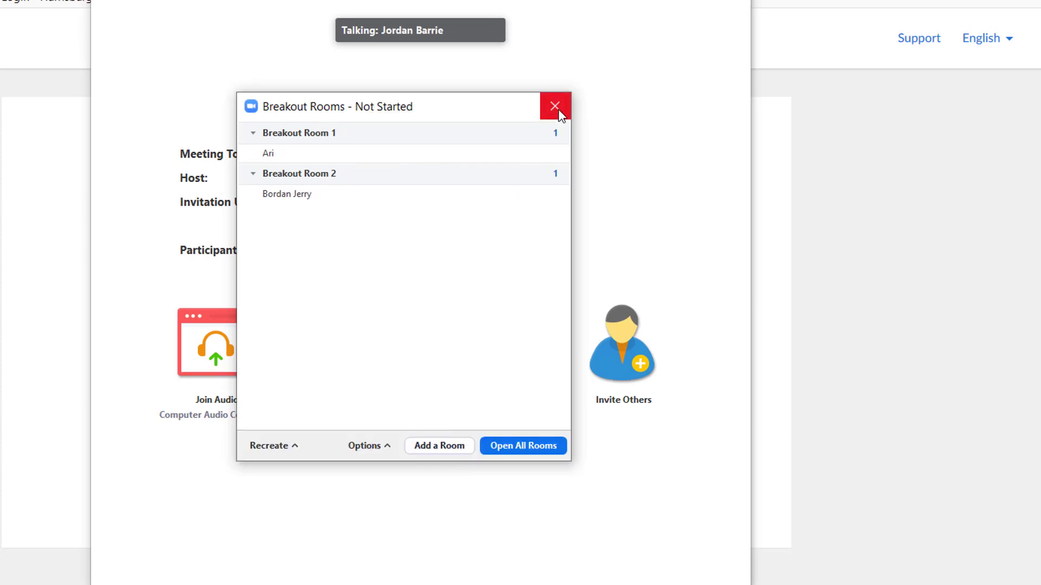
{"action": "left_click", "coordinate": [556, 106]}
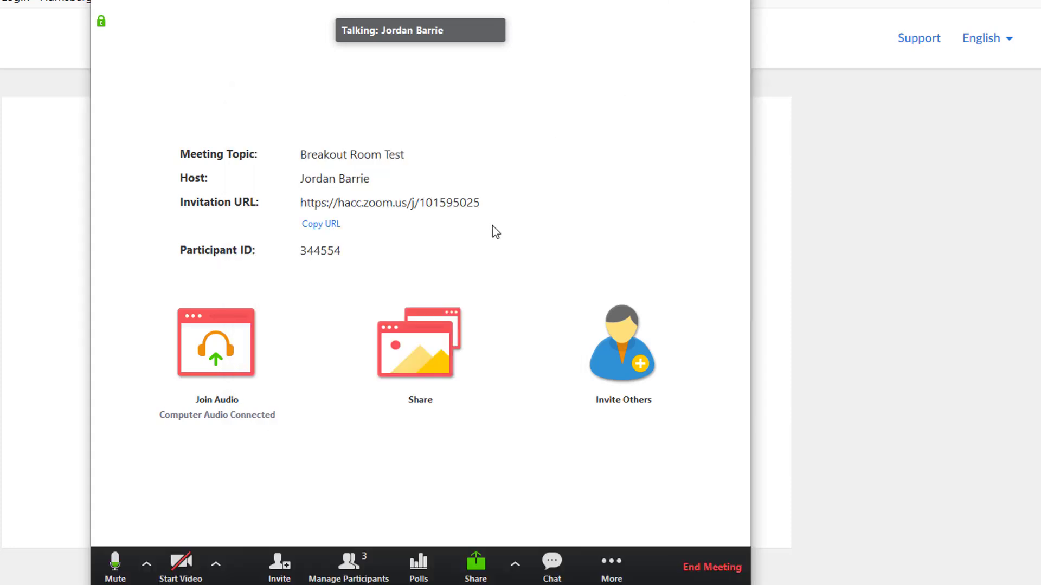
{"action": "left_click", "coordinate": [344, 563]}
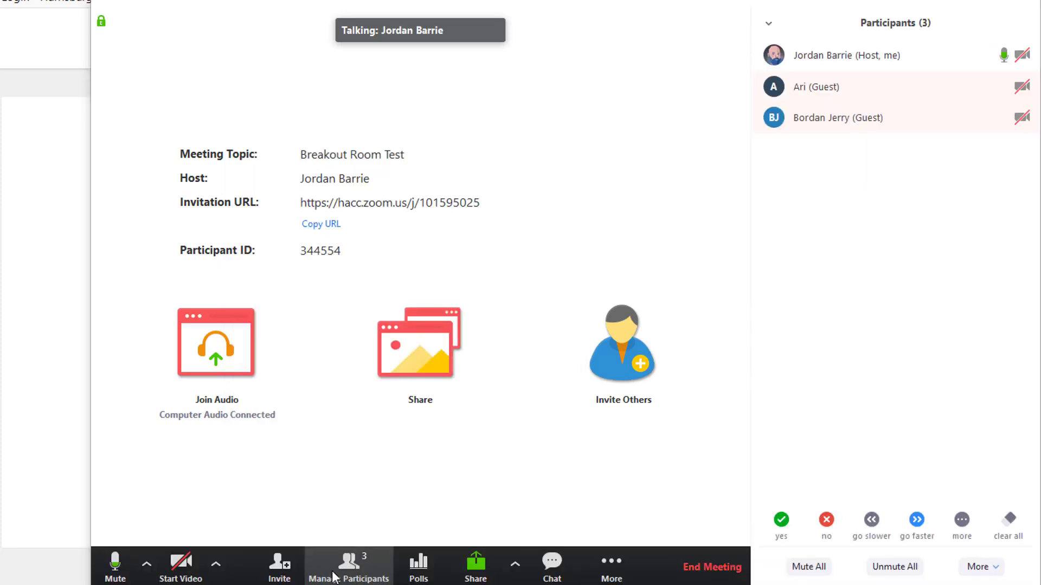